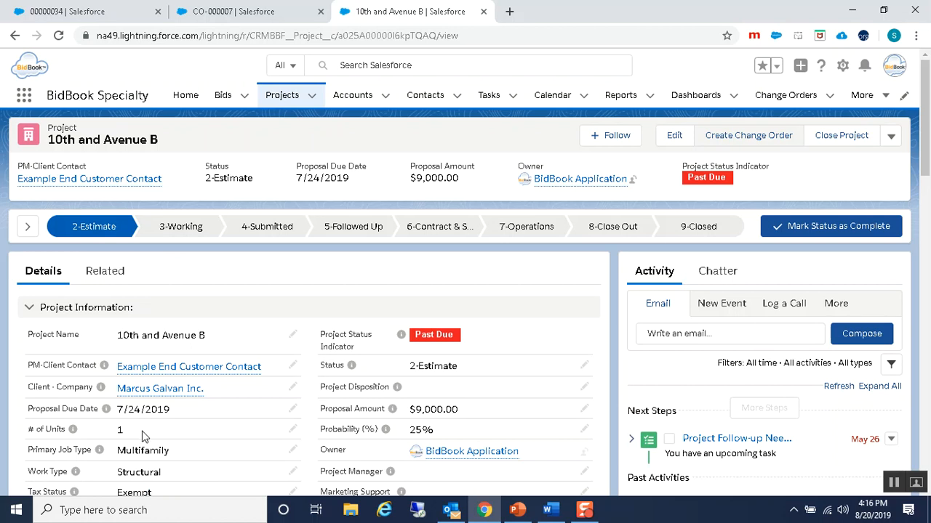
- Review the Change Orders related list on the 10th and Avenue B project and its available actions
scroll(613, 385, "down", 6)
scroll(613, 385, "down", 3)
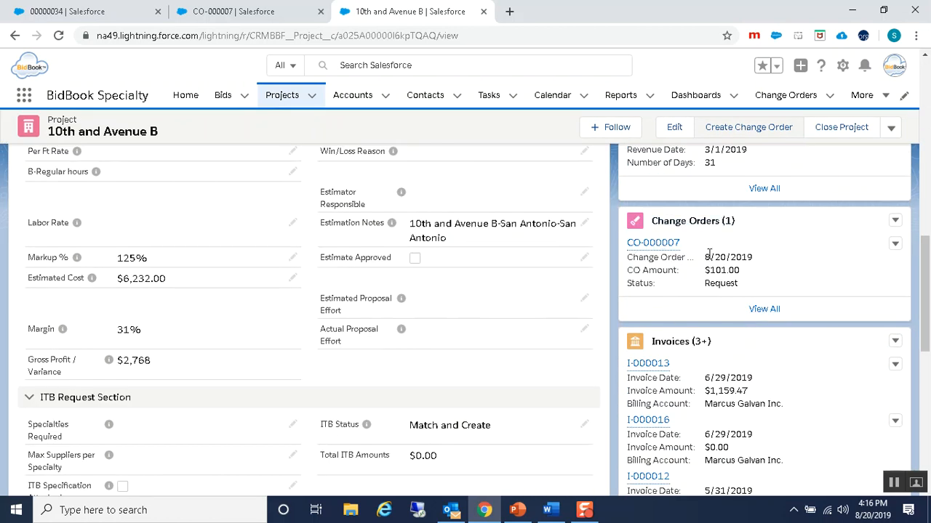
scroll(731, 349, "up", 5)
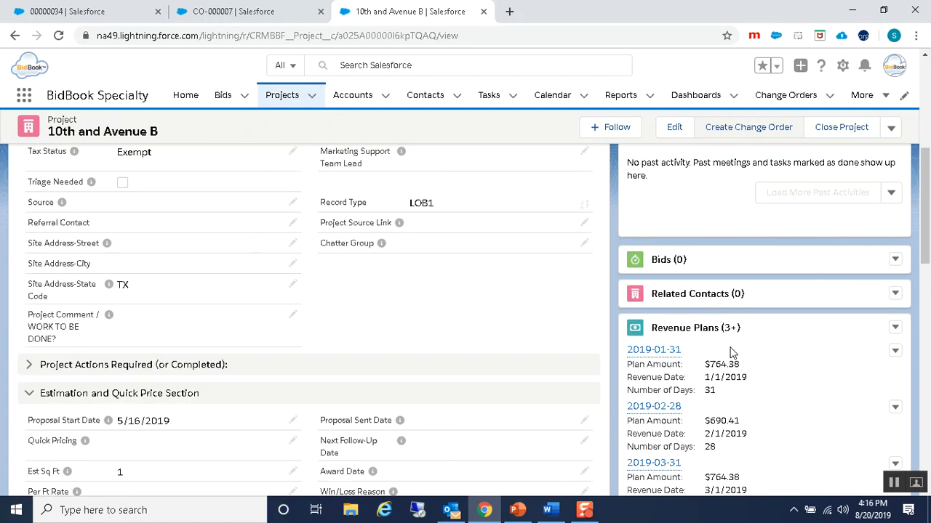
scroll(732, 349, "down", 4)
left_click(895, 289)
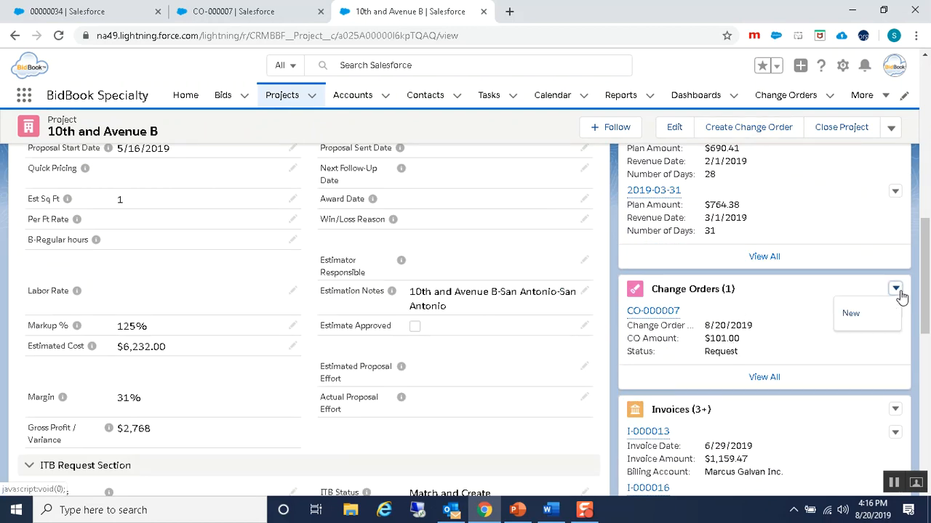
scroll(589, 328, "up", 10)
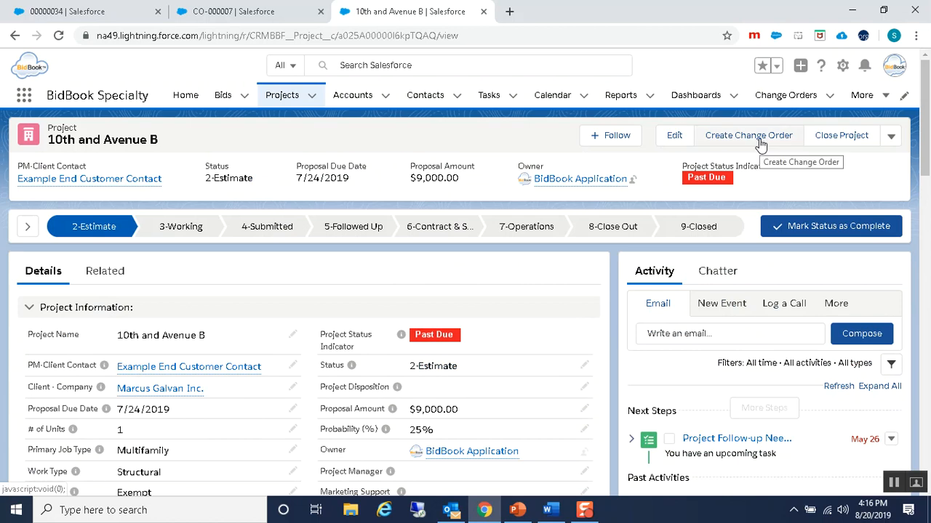
- Create a change order for the 10th and Avenue B project with a CO Amount of 1000 and the comment CHANGE REASON
left_click(759, 138)
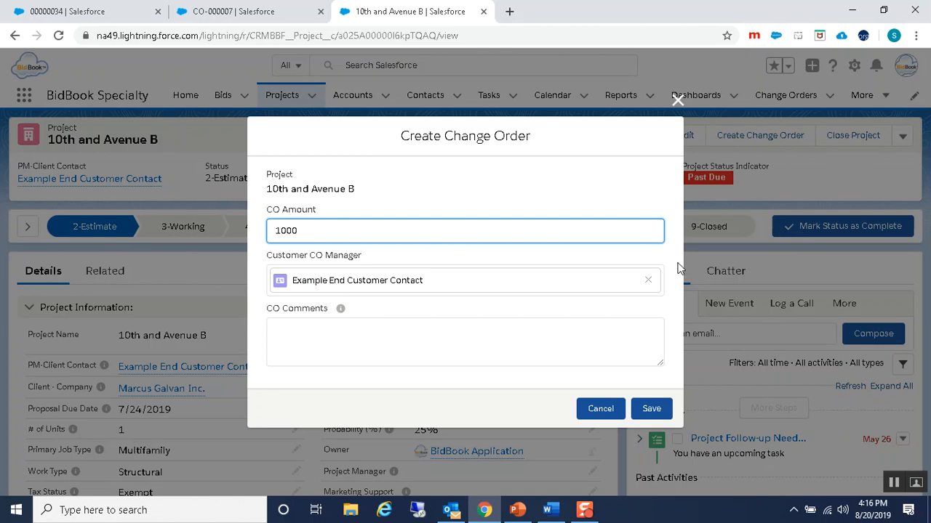
left_click(376, 341)
type("CHANGE REASON")
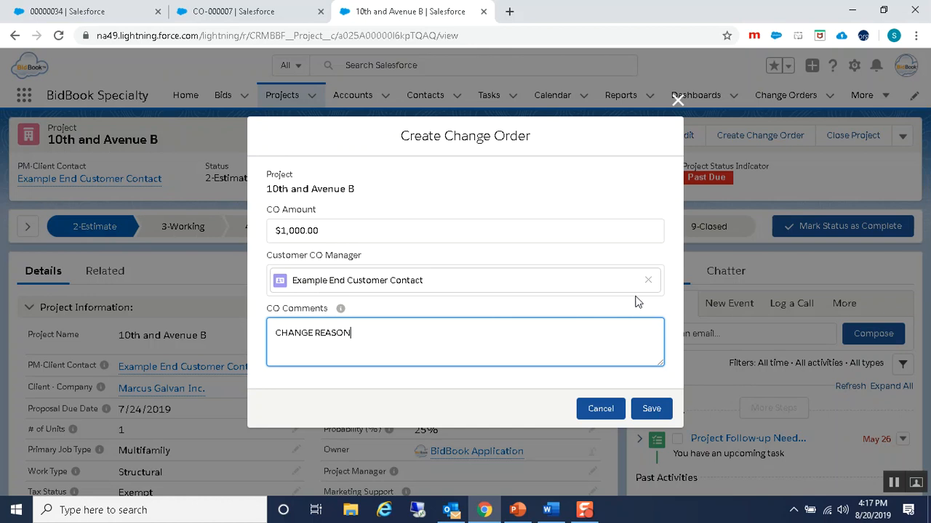
left_click(650, 413)
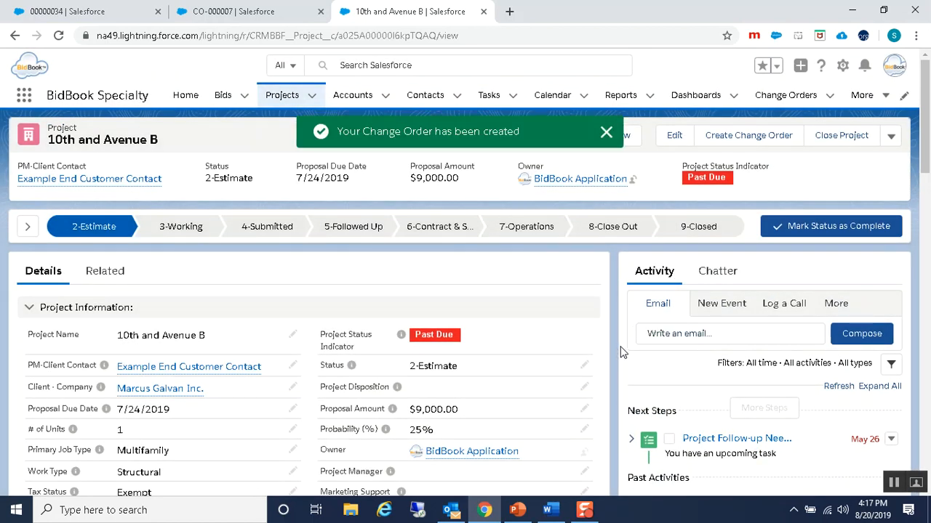
- Check the project's Change Orders list and the Change Order Total and Total Project Value under Operations Financials
scroll(621, 349, "down", 5)
scroll(620, 349, "down", 5)
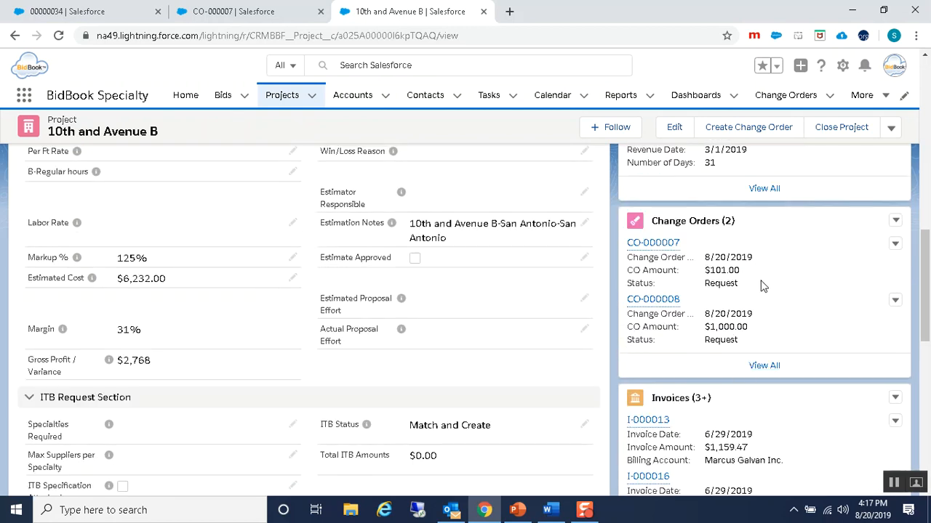
scroll(760, 286, "down", 3)
scroll(756, 291, "down", 5)
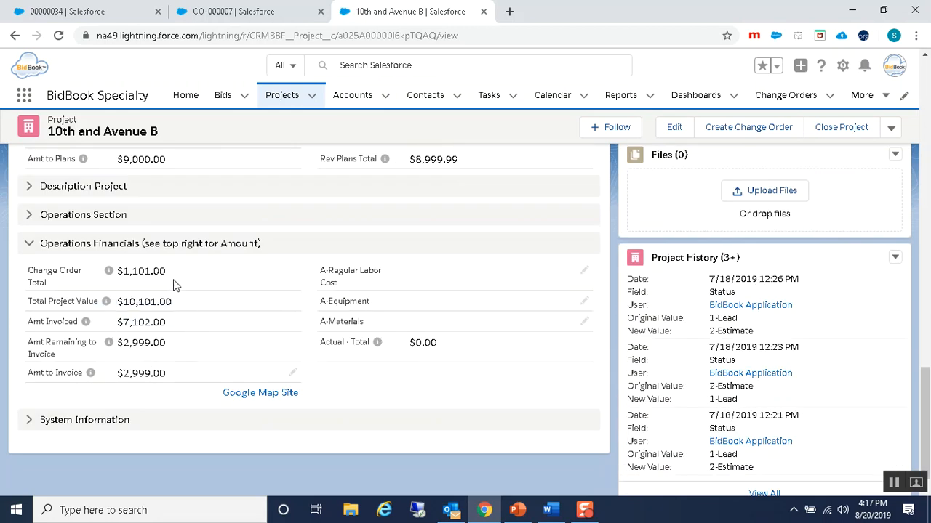
left_click_drag(170, 275, 120, 277)
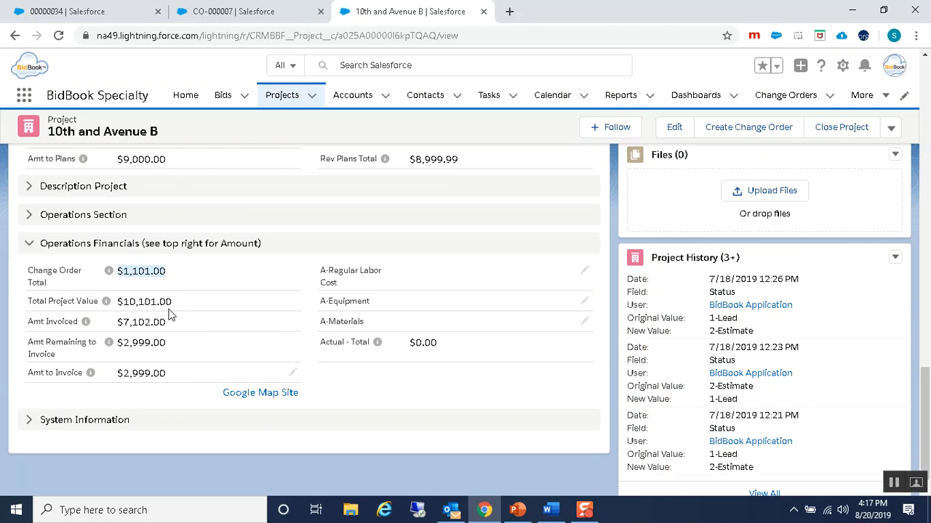
left_click_drag(122, 302, 174, 301)
- Compare the project's Proposal Amount with the Total Project Value in Operations Financials
scroll(388, 400, "up", 15)
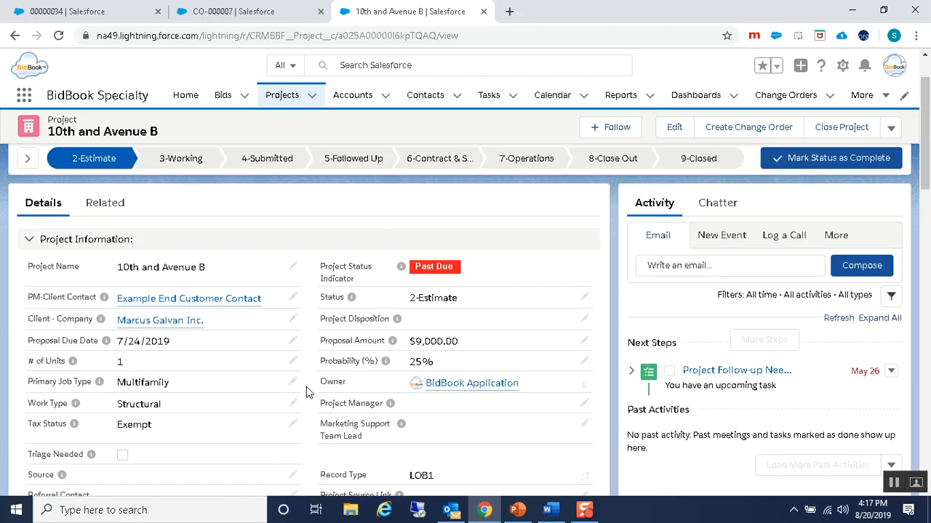
left_click_drag(471, 343, 408, 343)
scroll(411, 361, "down", 1)
scroll(412, 361, "down", 10)
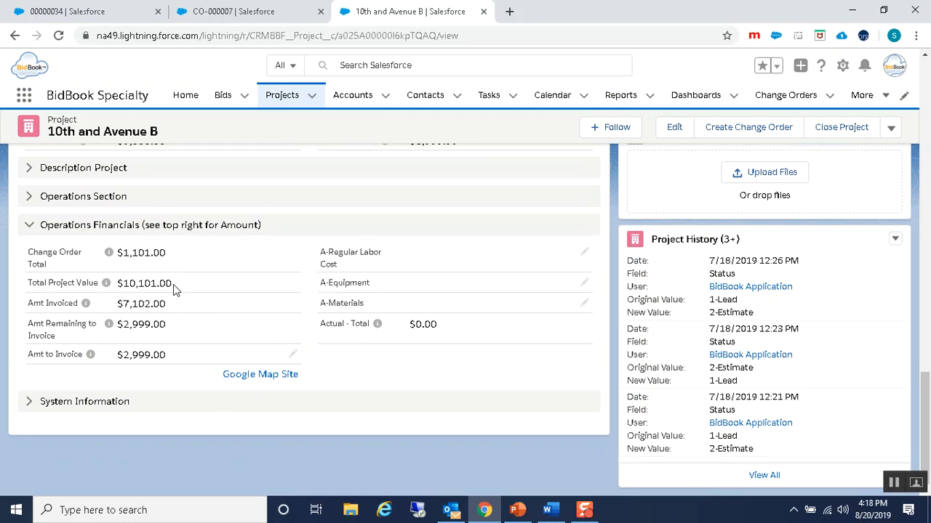
- Open the new $1,000.00 change order from the project's Change Orders list and review its details
scroll(487, 318, "up", 5)
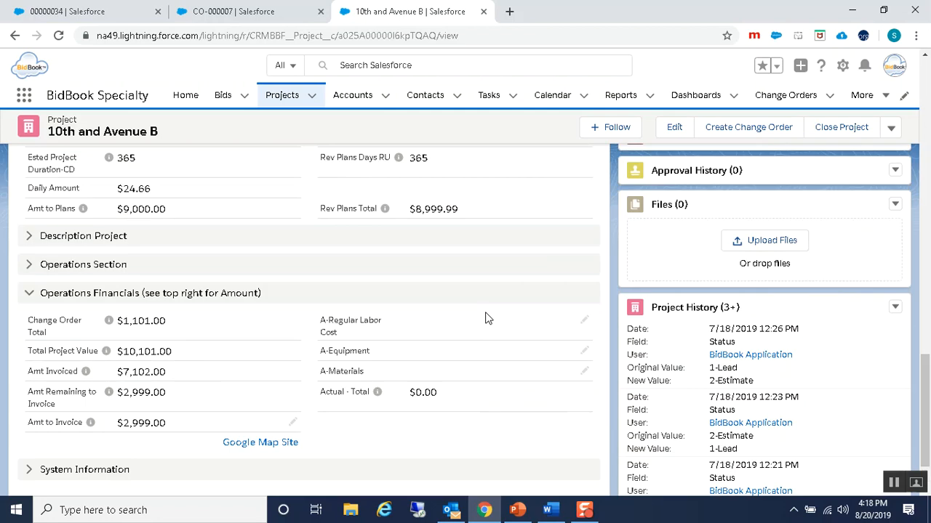
scroll(487, 318, "up", 3)
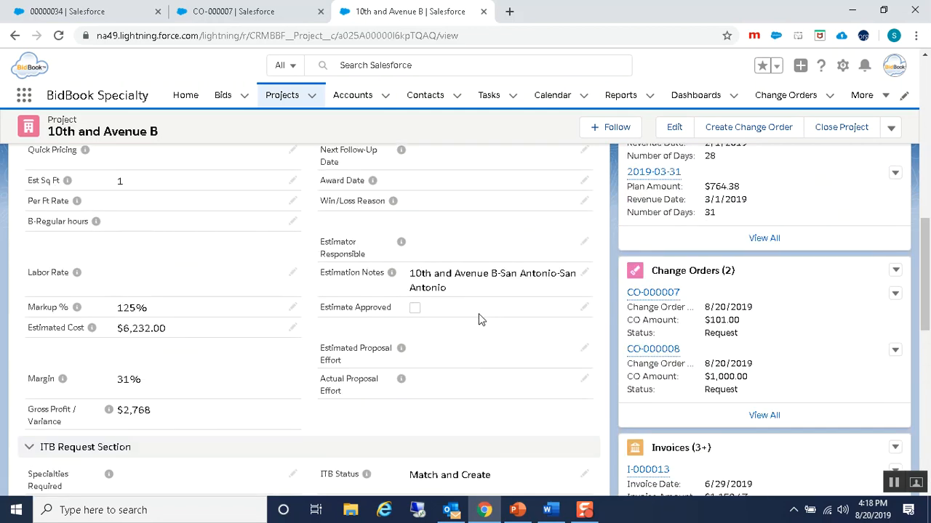
left_click(652, 350)
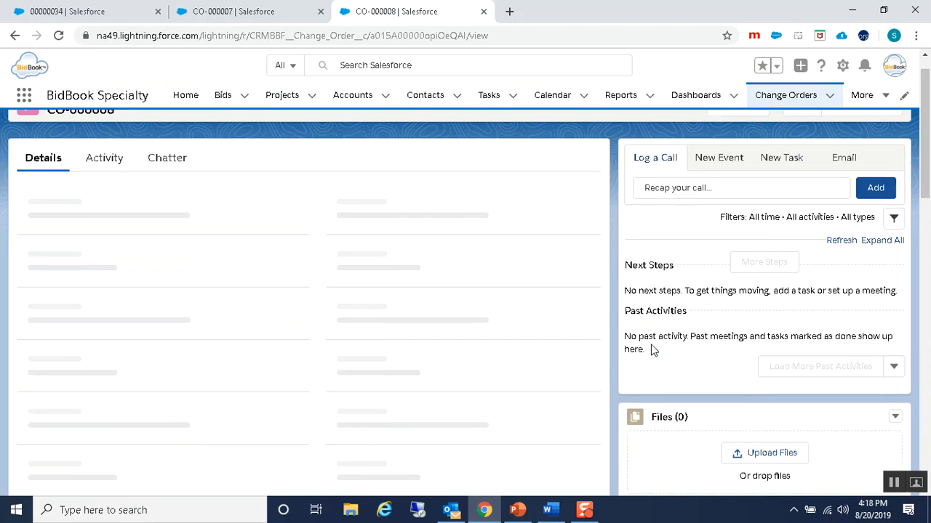
scroll(439, 309, "up", 1)
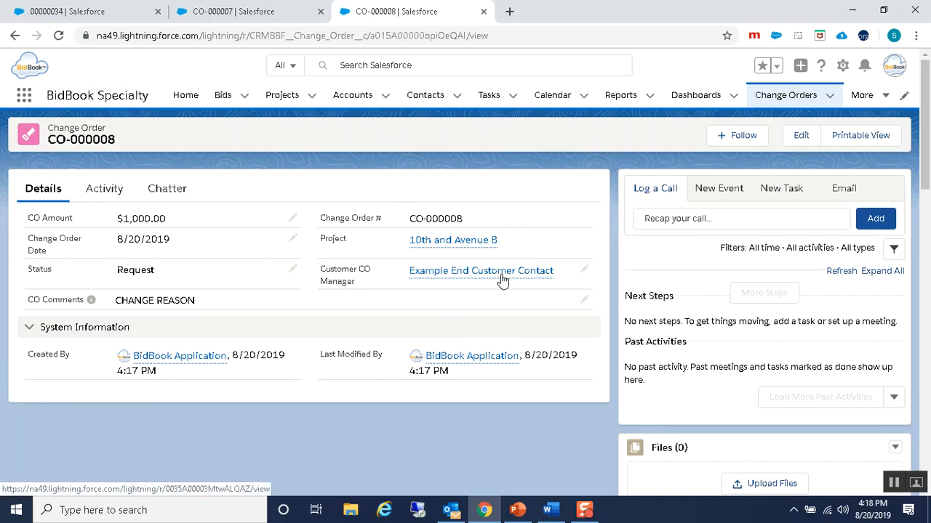
mouse_move(501, 281)
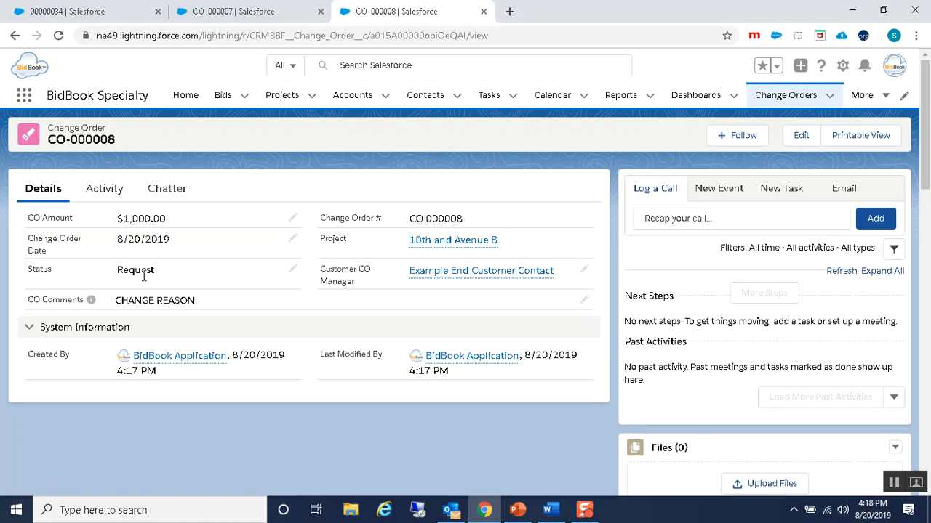
- Put the change order's Status into edit mode and examine the available status options, keeping Request
left_click(293, 270)
left_click(289, 285)
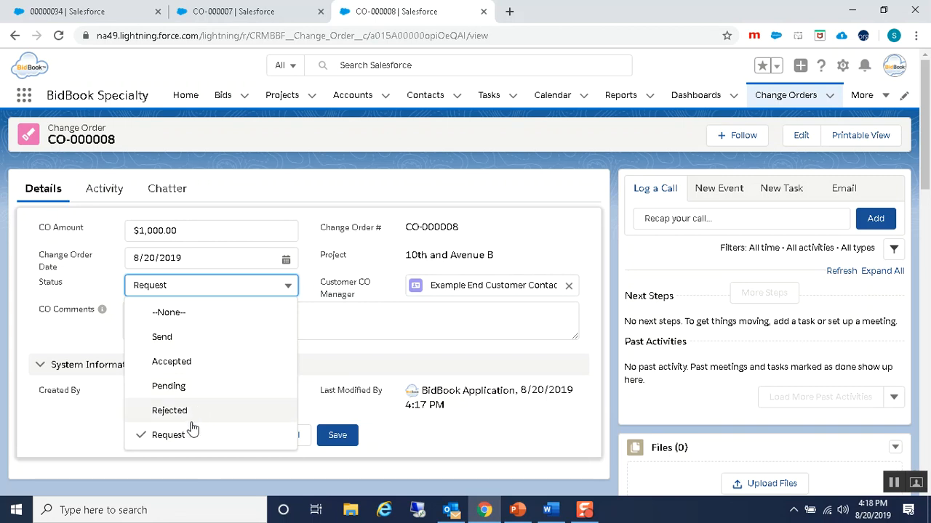
left_click(308, 194)
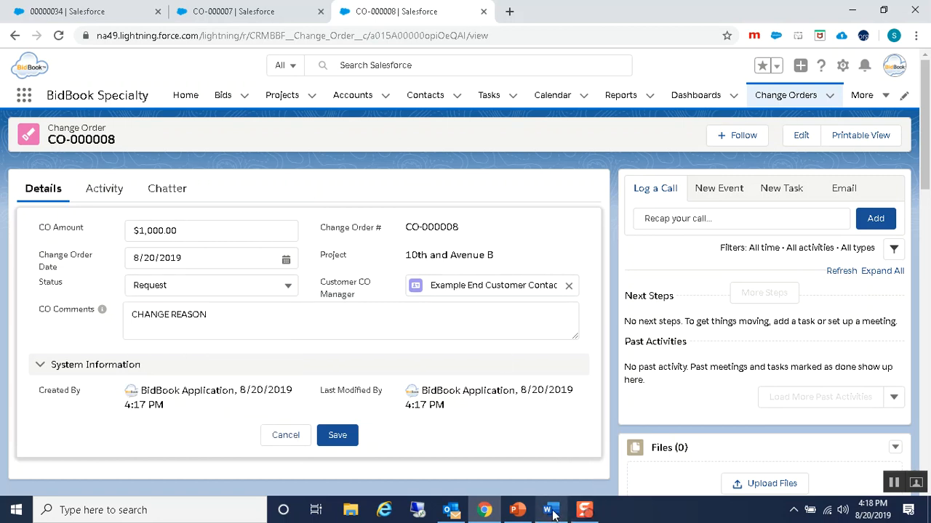
- Switch to PowerPoint to view the BidBook Product Editions slide and return to the change order in Chrome
left_click(517, 512)
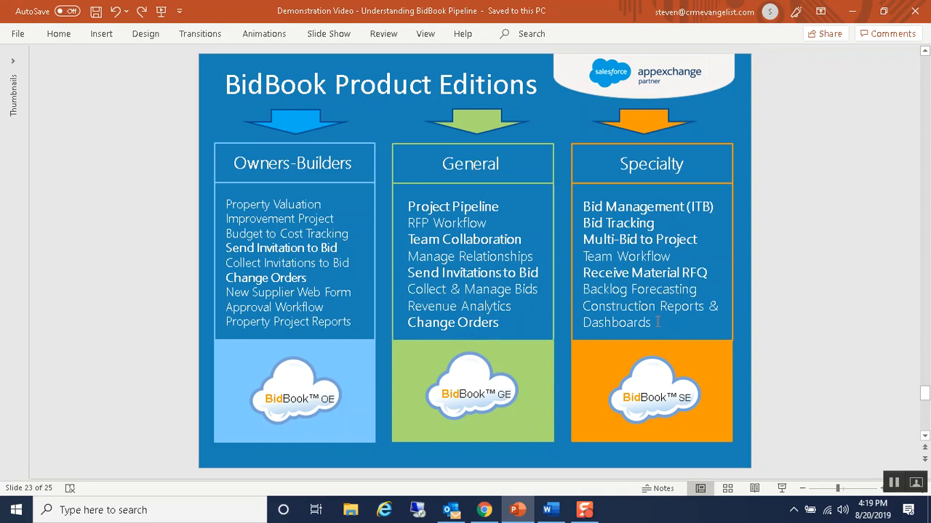
key("alt+Tab")
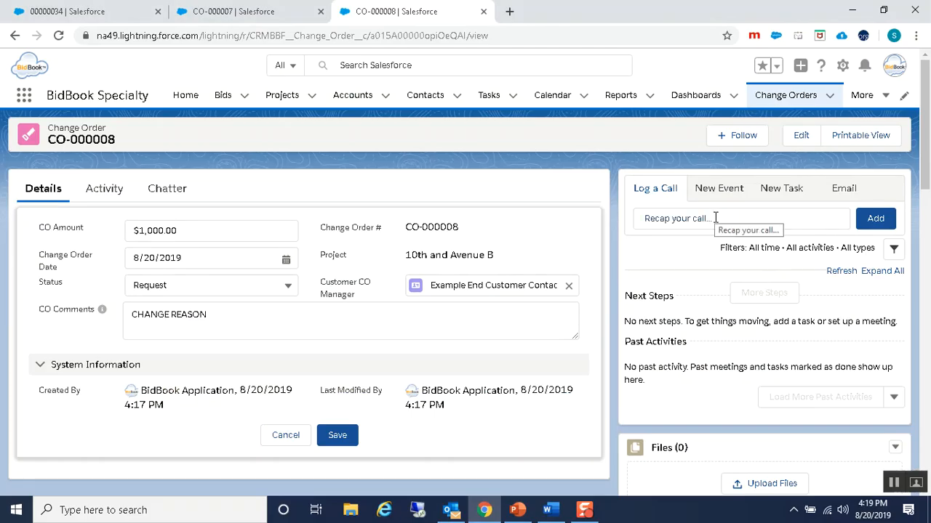
- Open the email composer on the change order and cancel the pending record edit
left_click(846, 191)
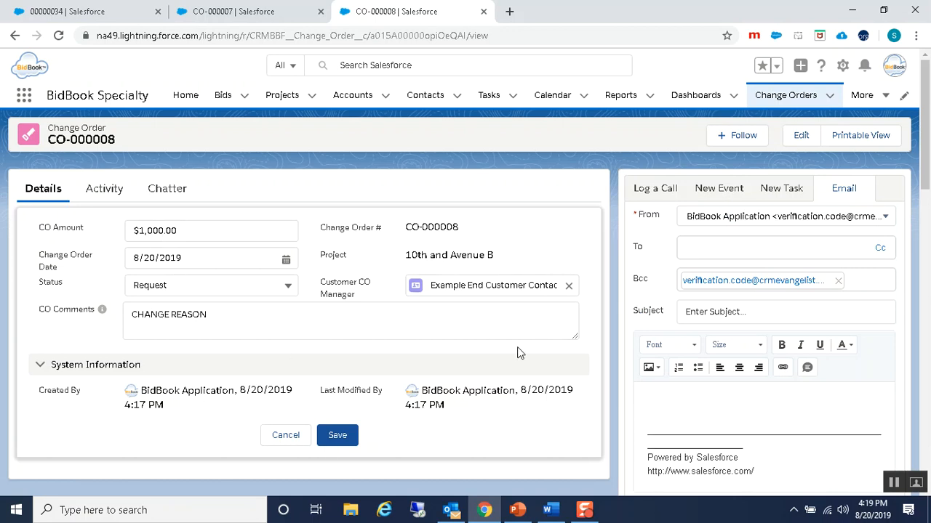
left_click(279, 437)
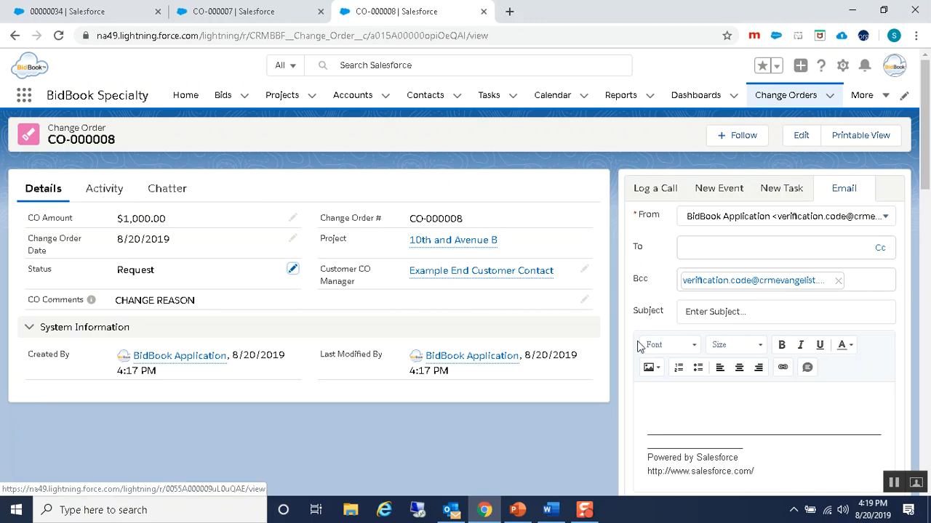
- Examine the Files upload area and Change Order History sections of the change order
scroll(643, 351, "down", 5)
scroll(645, 349, "down", 5)
scroll(638, 301, "up", 2)
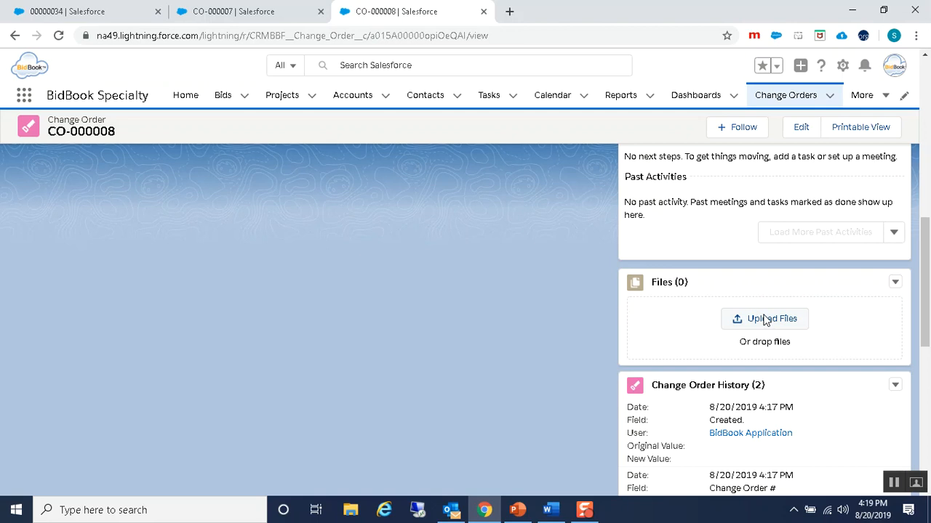
scroll(764, 320, "up", 8)
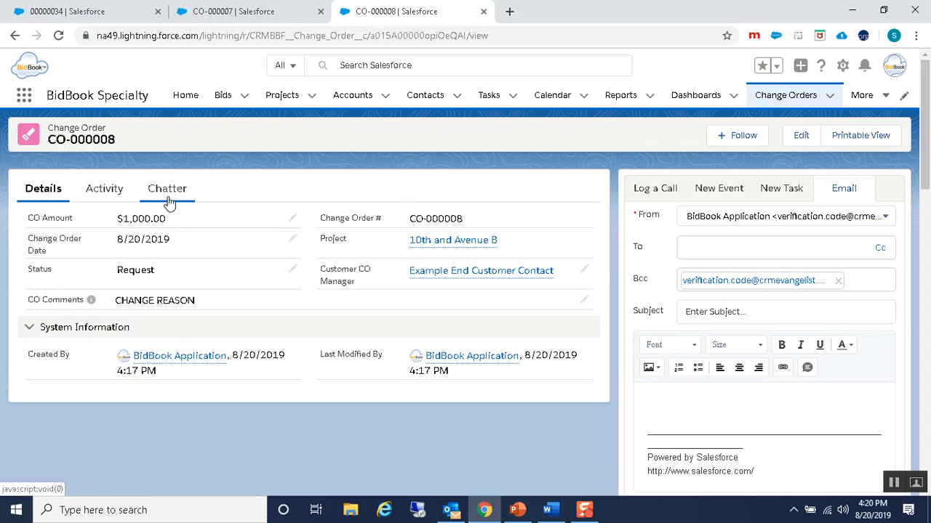
- View the change order's Chatter feed and switch to the PowerPoint presentation
left_click(168, 203)
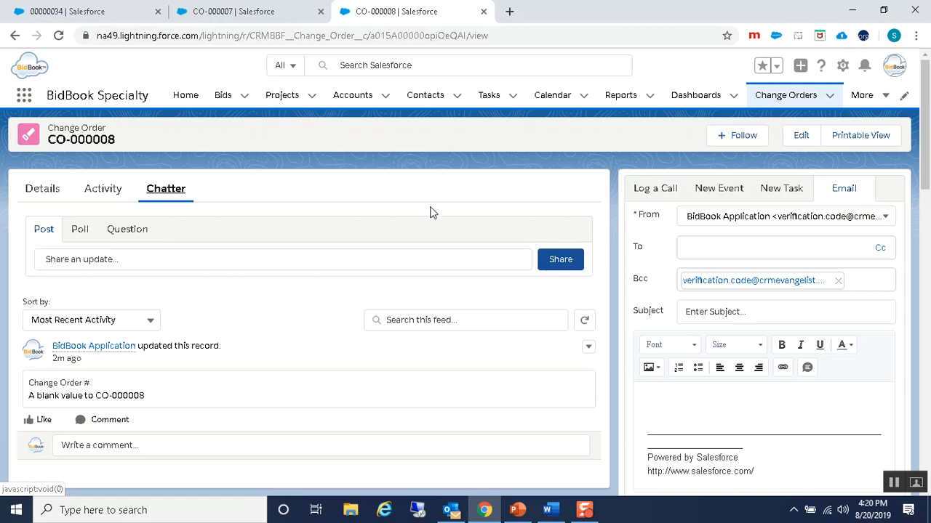
key("alt+Tab")
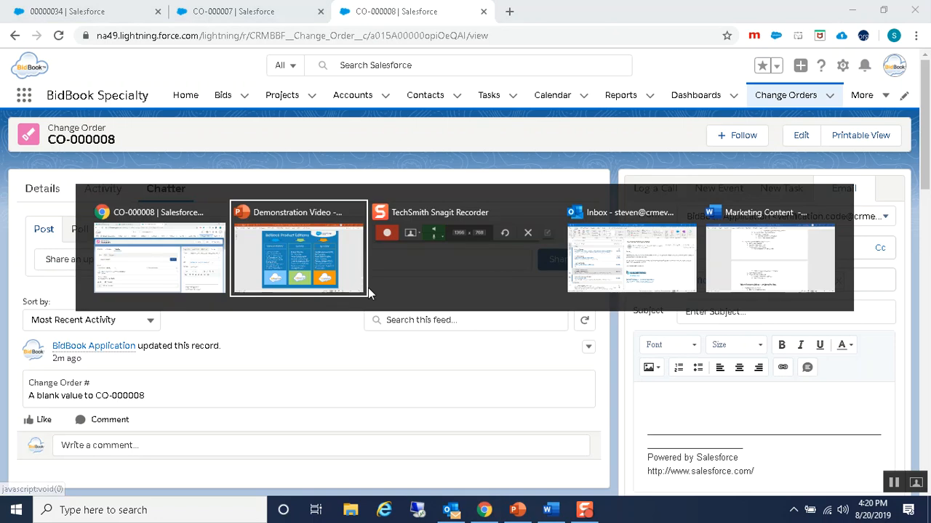